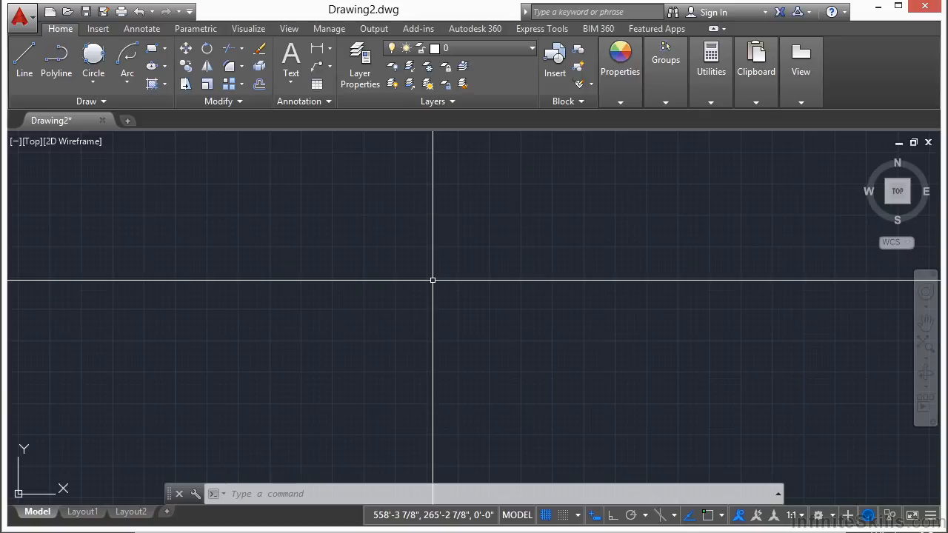
text(POLYGON)
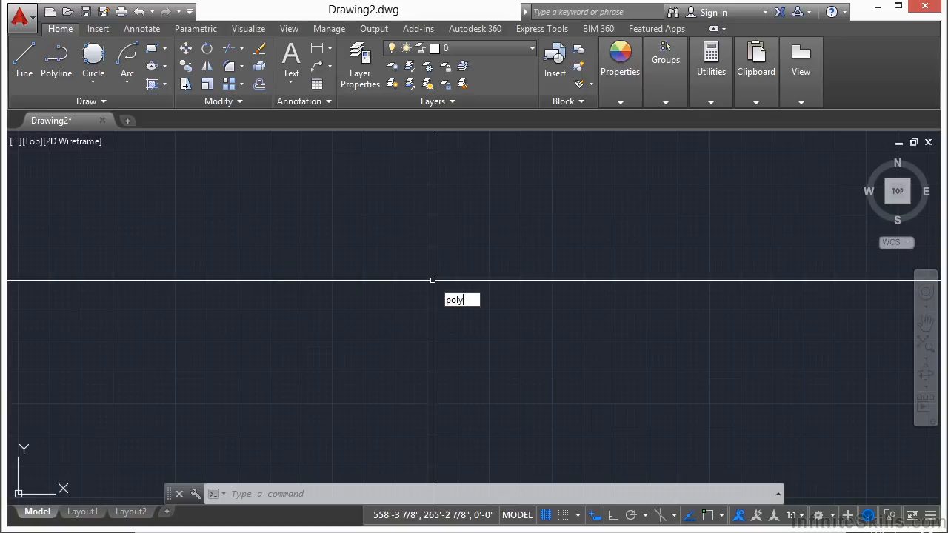
key(Return)
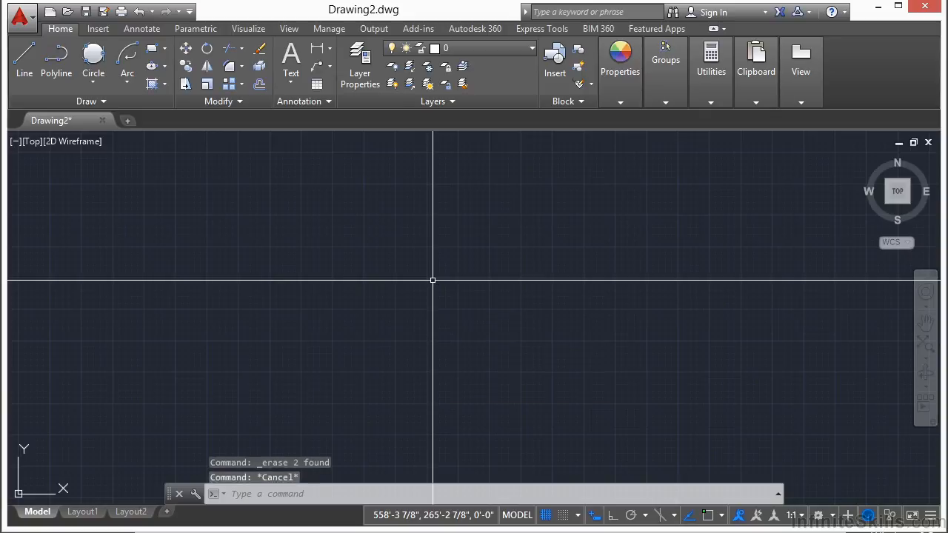
key(Escape)
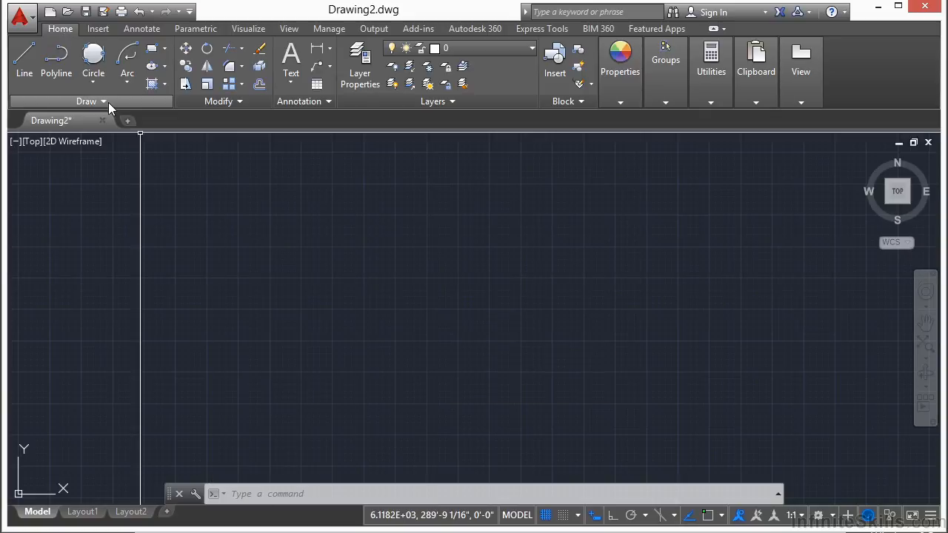
Draw a five-sided polygon with 5 entered for its center, inscribed in a circle of radius 5.
click(165, 50)
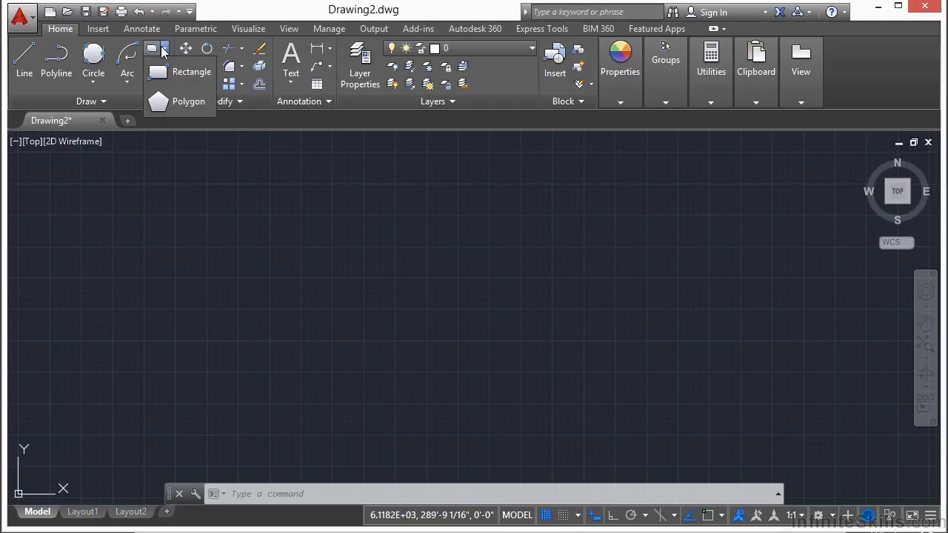
click(185, 108)
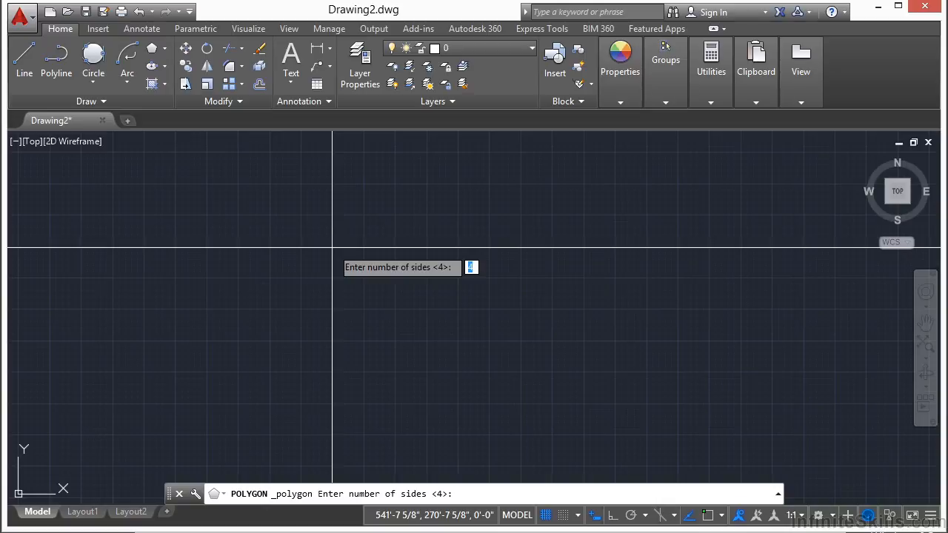
text(5)
key(Return)
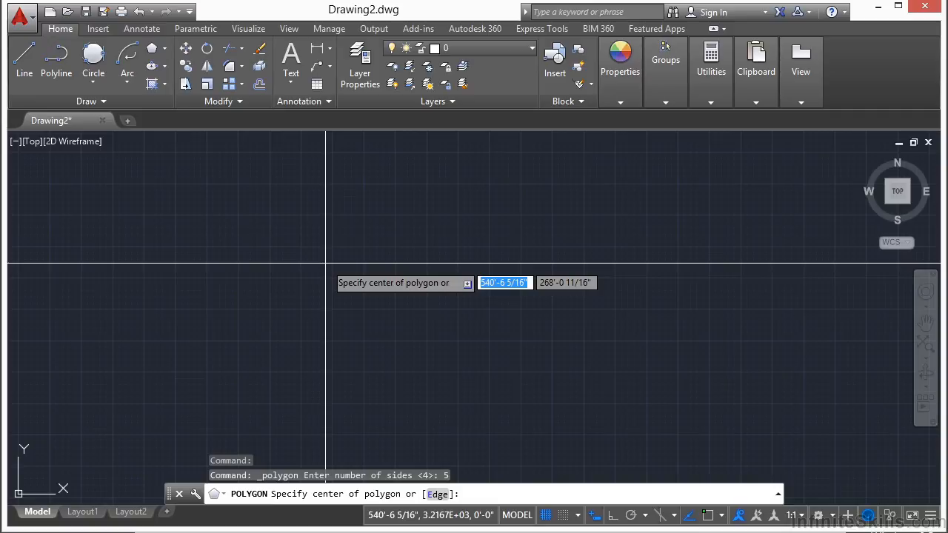
text(5)
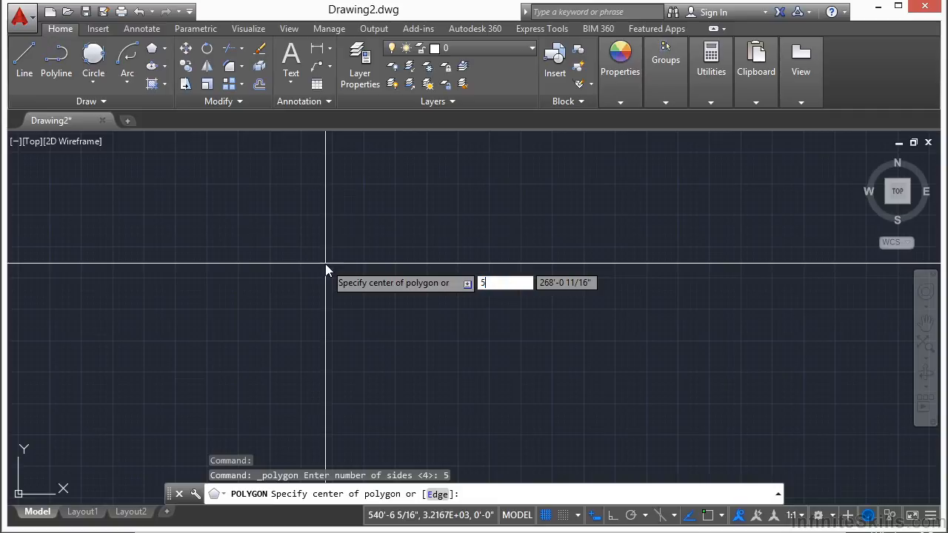
key(Return)
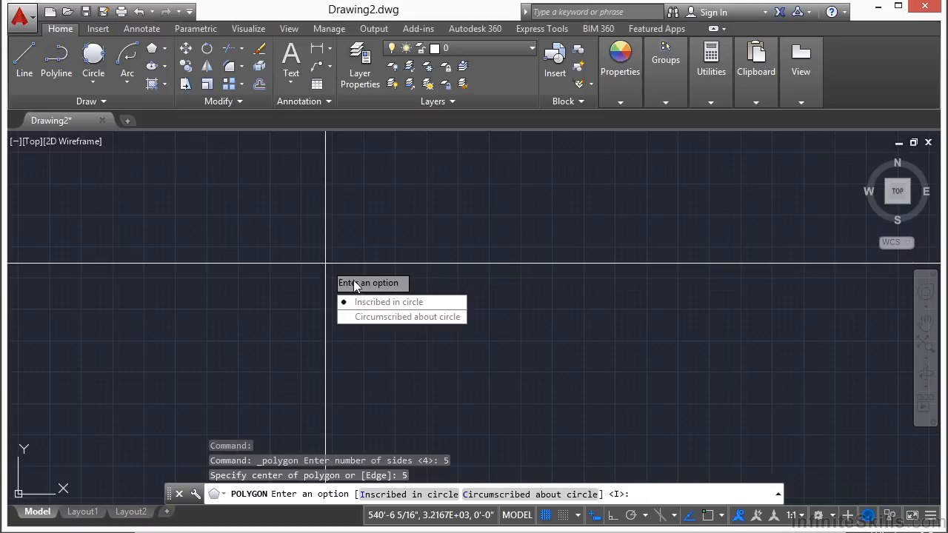
click(406, 303)
scroll(348, 272, down, 5)
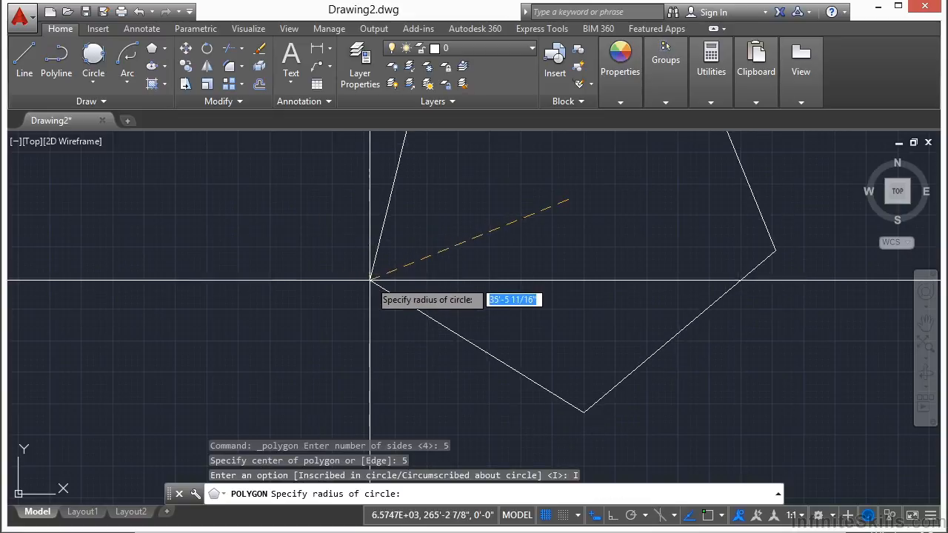
scroll(530, 204, up, 4)
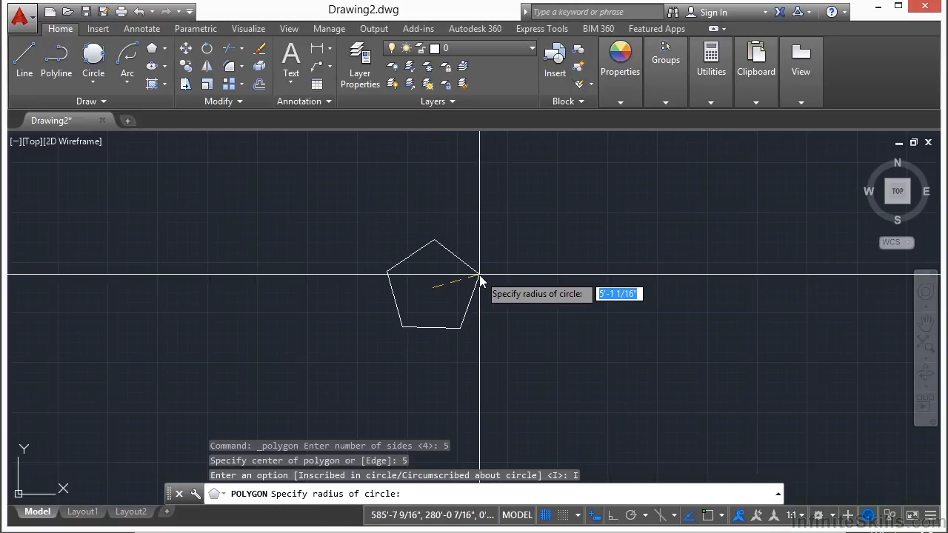
text(5)
key(Return)
Stretch the pentagon's left corner outward, and move its top corner down to lie between the neighbouring corners.
scroll(431, 297, up, 8)
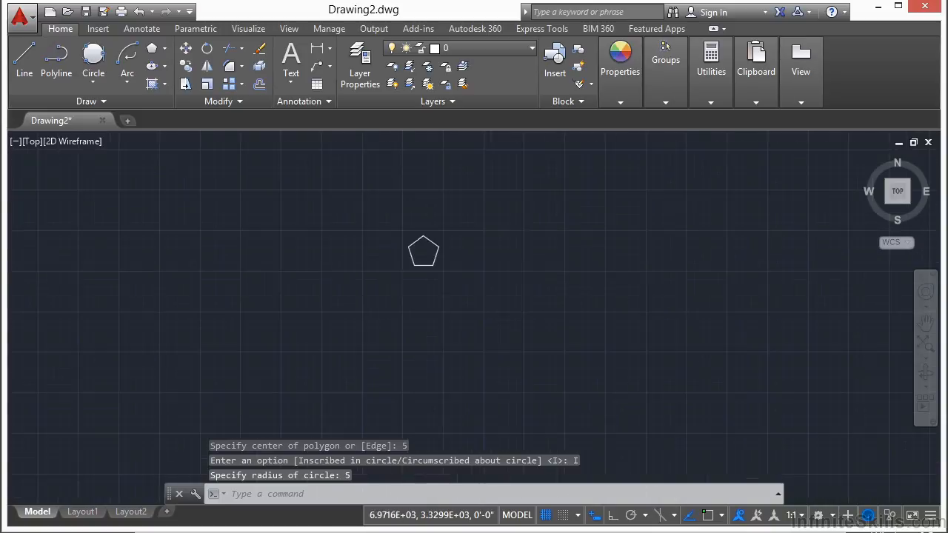
middle_drag(420, 228, 420, 256)
scroll(420, 255, up, 2)
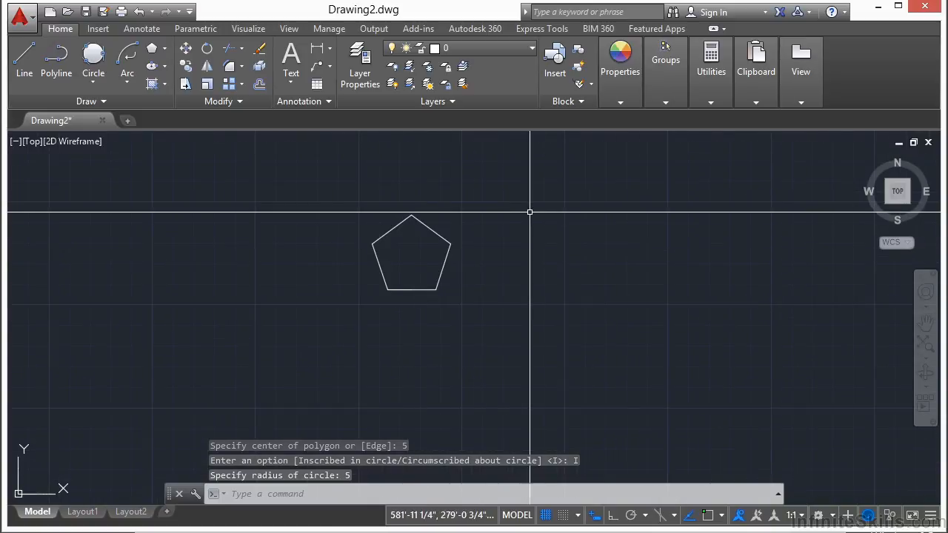
click(422, 225)
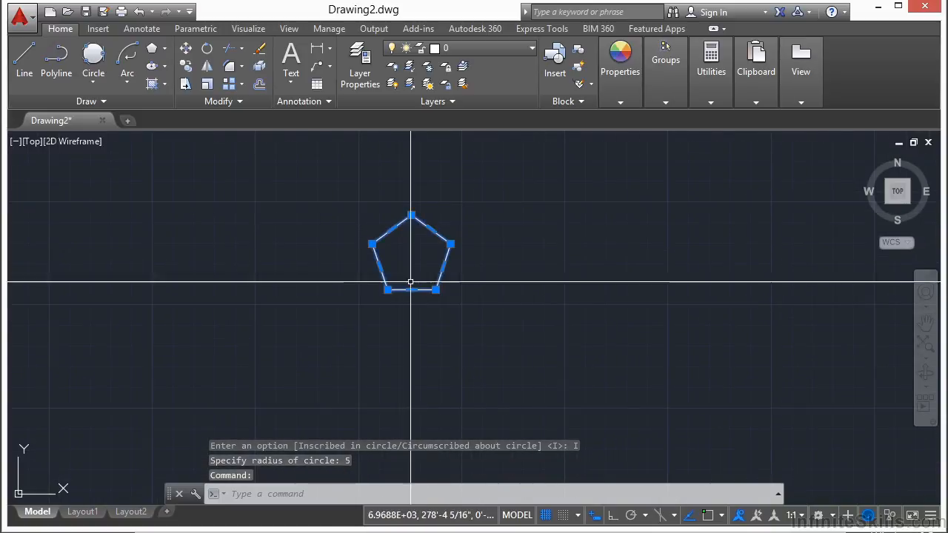
scroll(421, 242, up, 2)
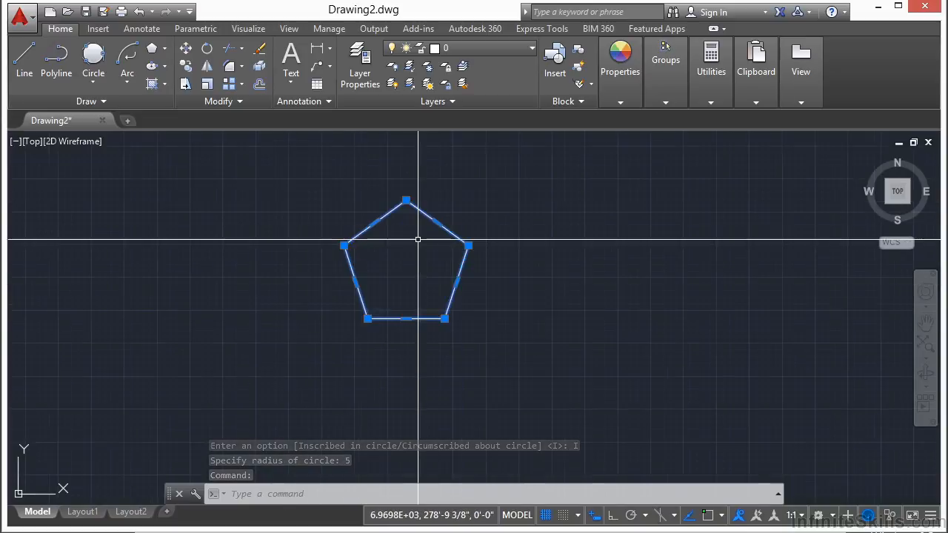
click(343, 245)
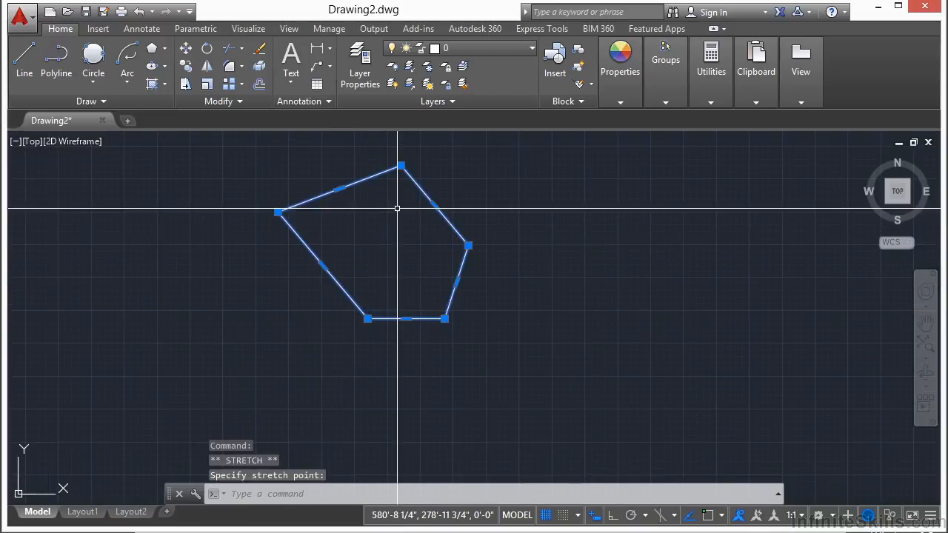
click(401, 165)
key(Escape)
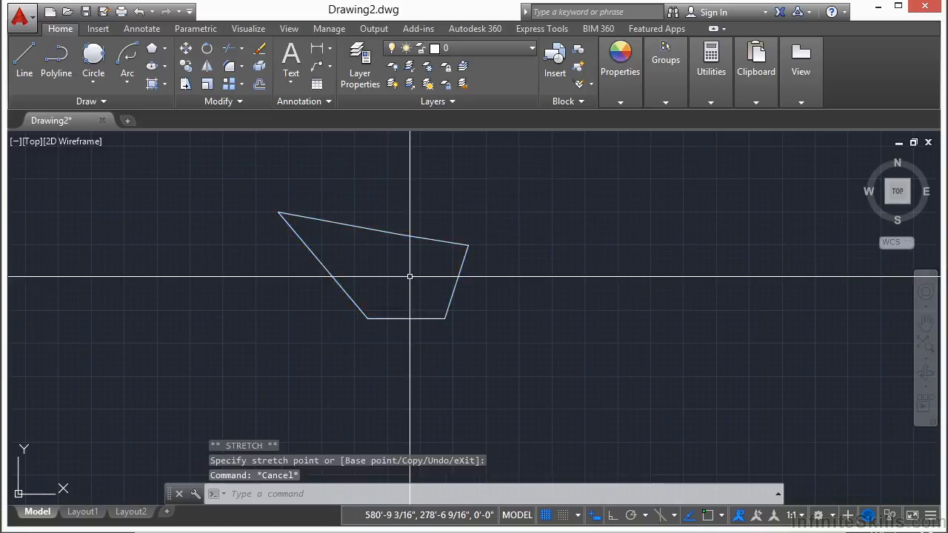
Draw a second five-sided polygon beside the distorted one using the Edge option, picking both endpoints of a slightly tilted edge.
scroll(350, 282, down, 2)
middle_drag(452, 270, 330, 265)
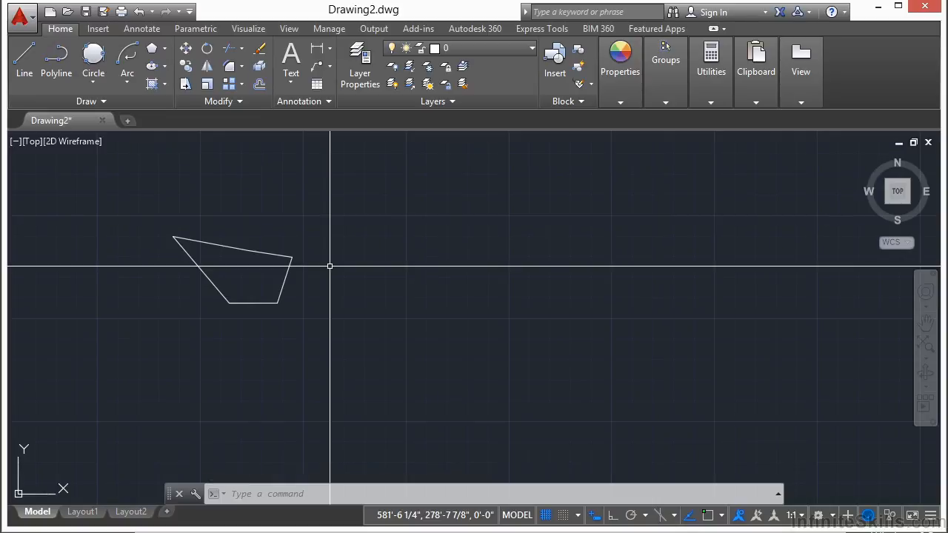
text(pol)
key(Return)
key(Return)
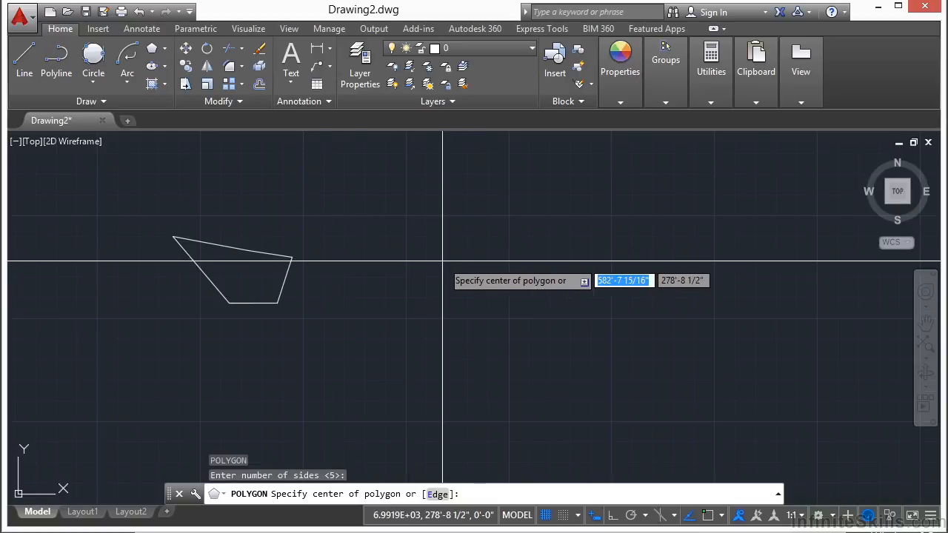
text(e)
key(Return)
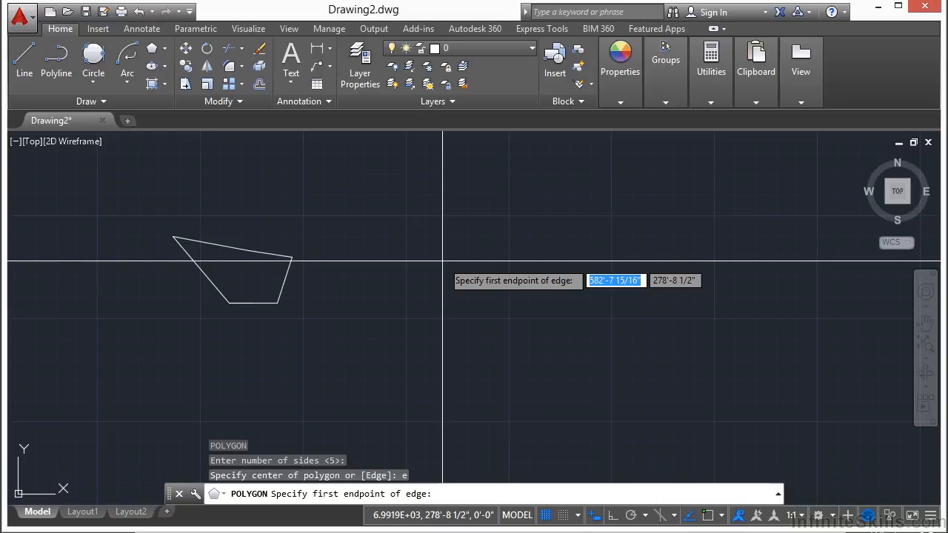
click(409, 291)
scroll(412, 287, up, 3)
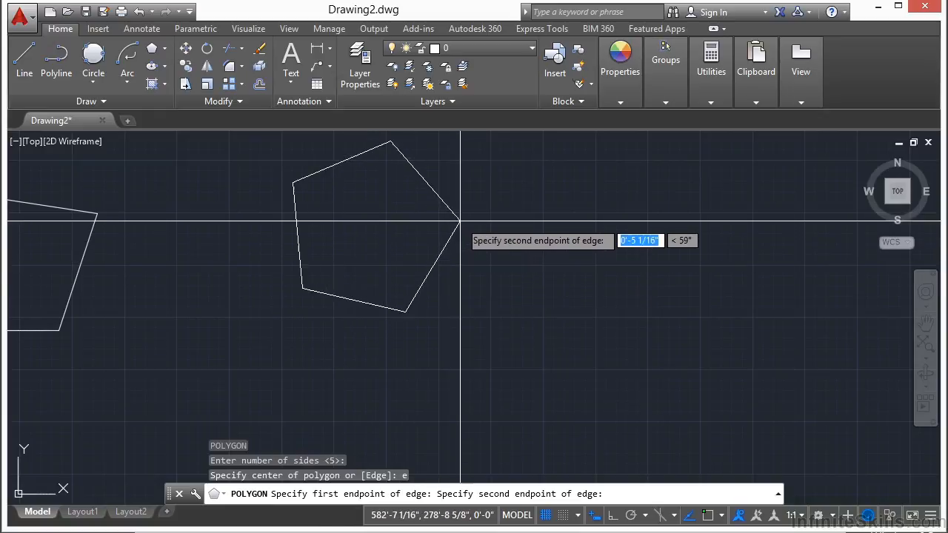
click(390, 199)
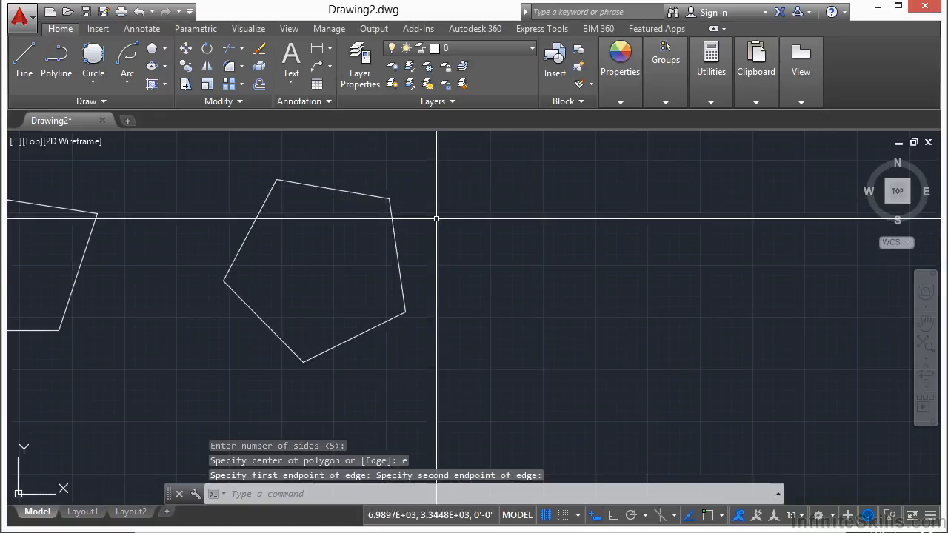
key(Return)
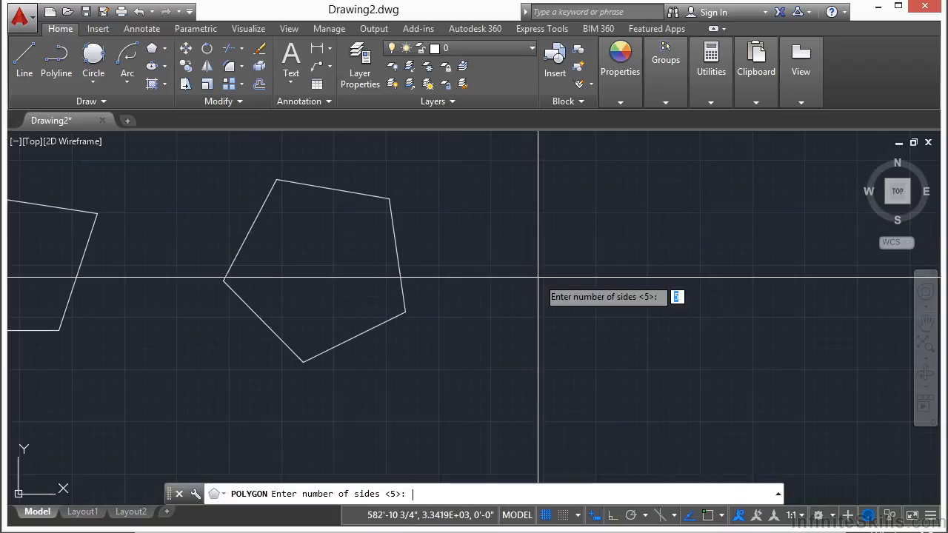
key(Return)
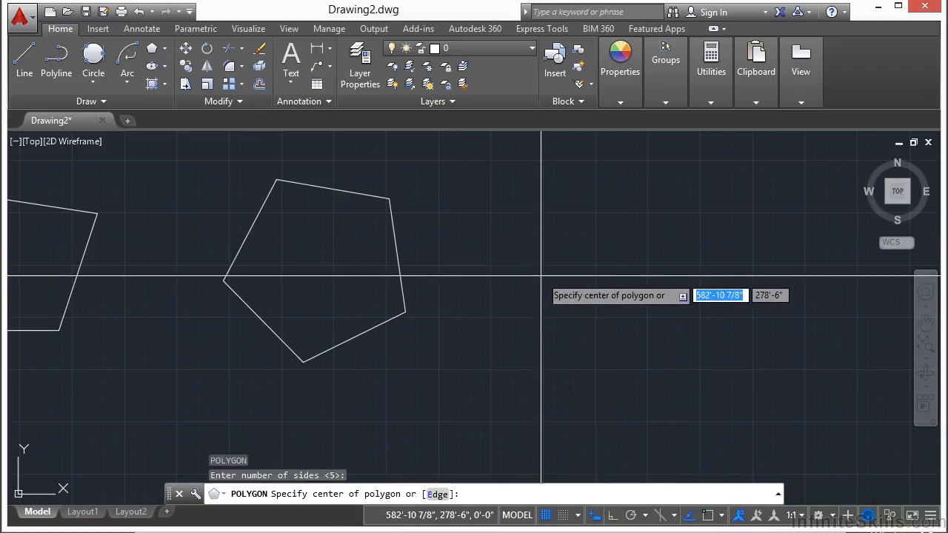
click(609, 255)
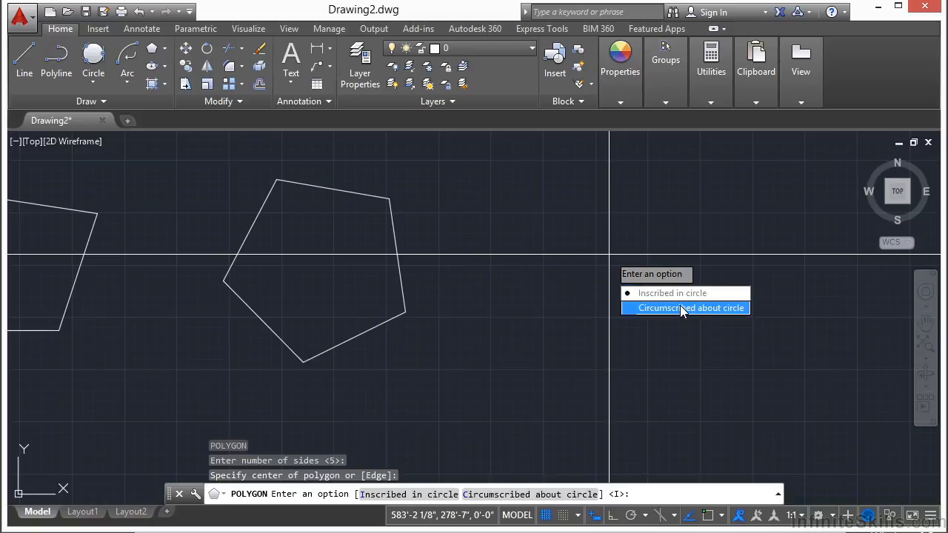
key(Escape)
key(Escape)
key(Escape)
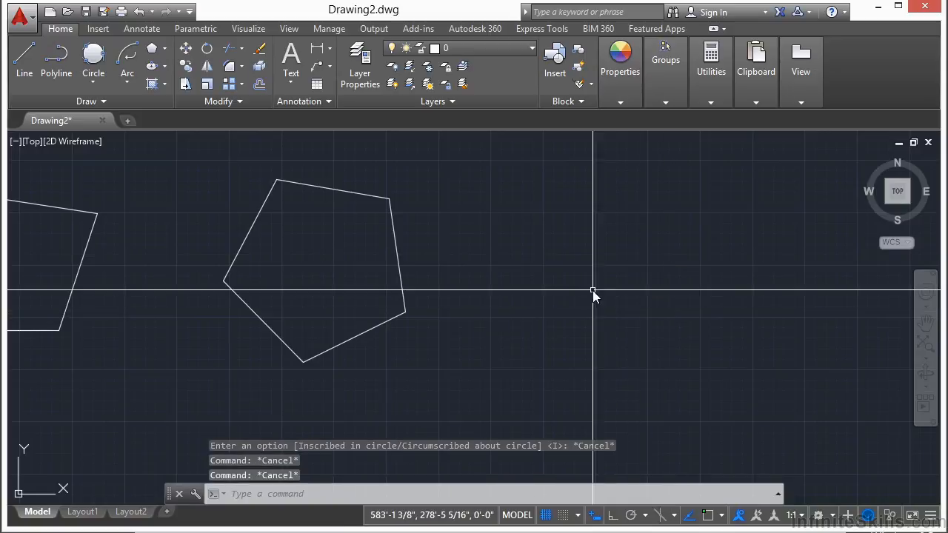
Draw a circle of radius 5 in the empty space beside the second pentagon.
text(c)
key(Return)
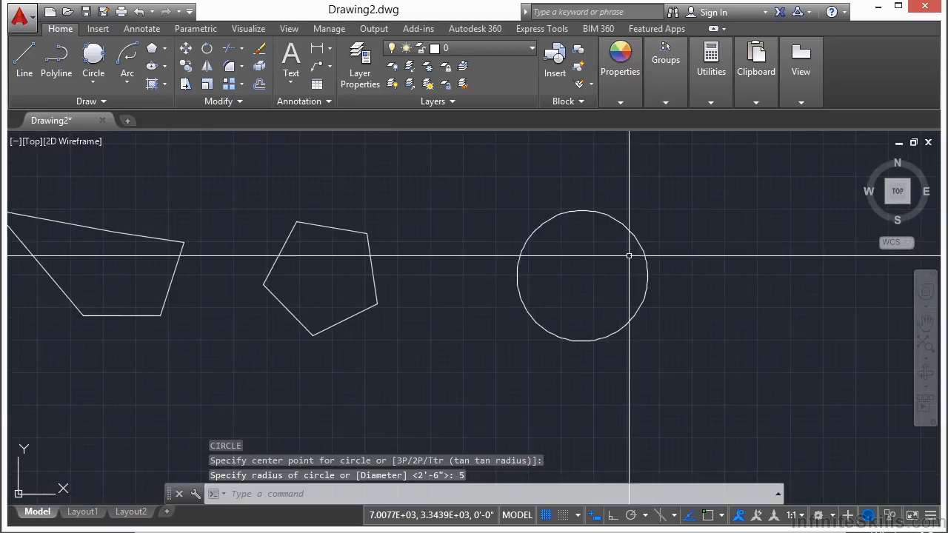
middle_drag(617, 264, 459, 265)
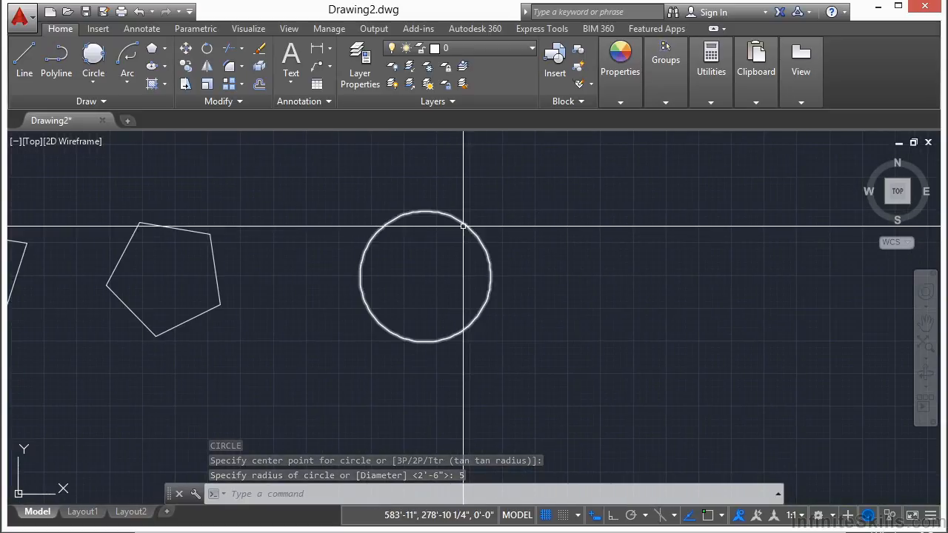
Draw a five-sided polygon centered on the circle's center, using the inscribed option with a radius of 5.
click(152, 48)
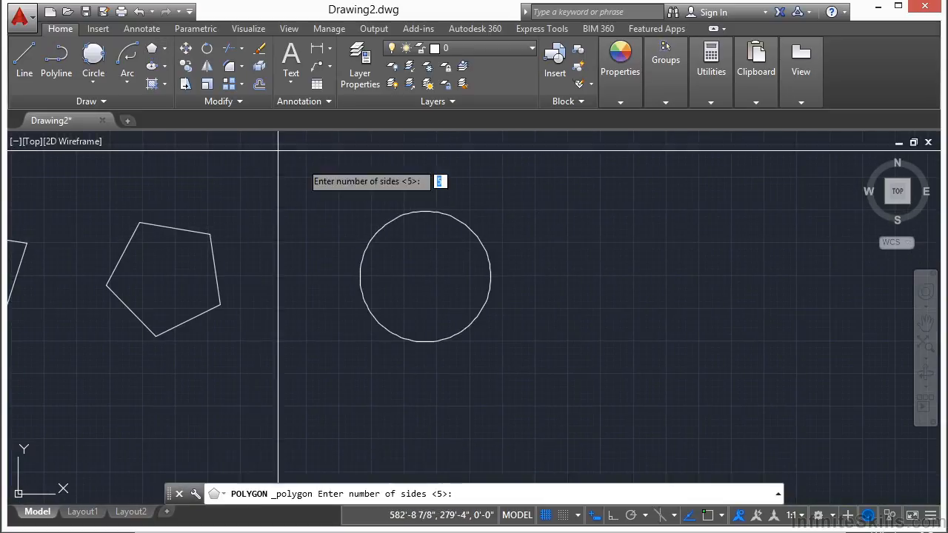
key(Return)
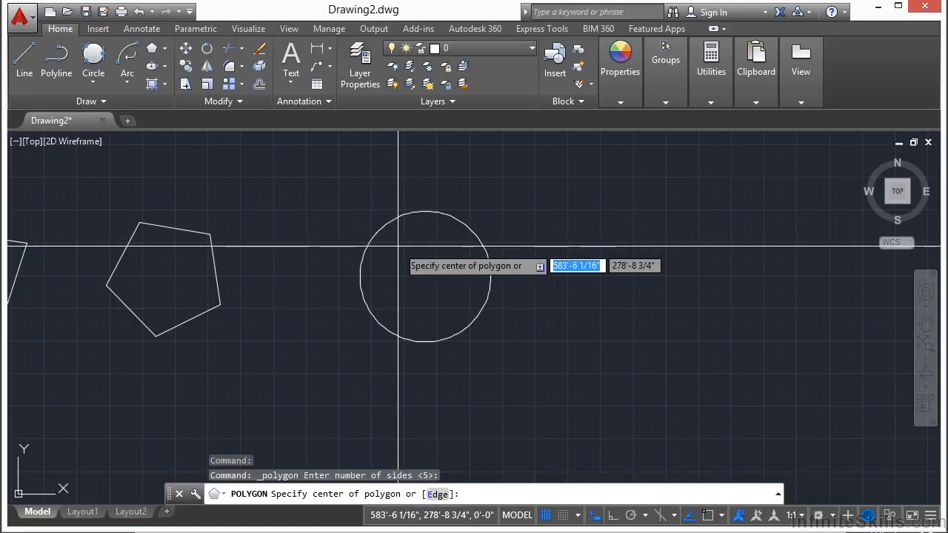
text(cen)
key(Return)
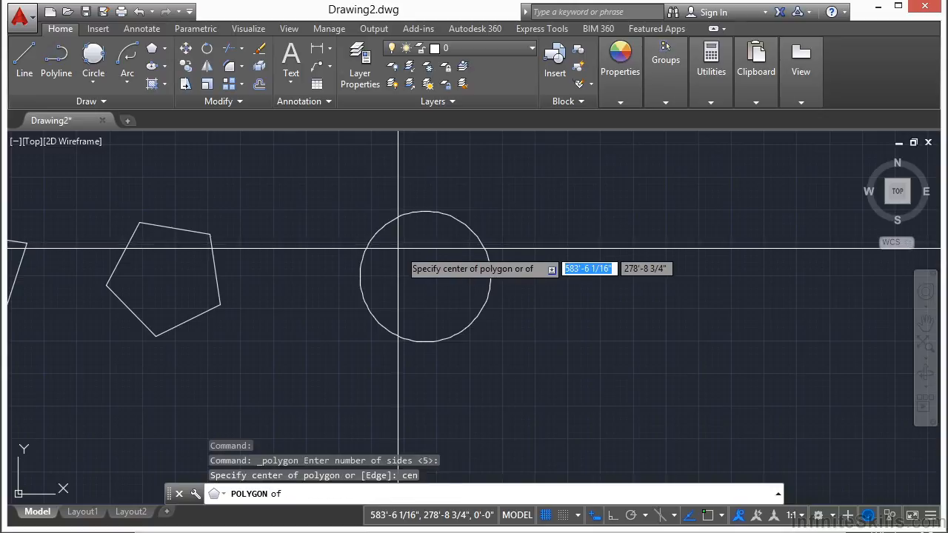
click(470, 224)
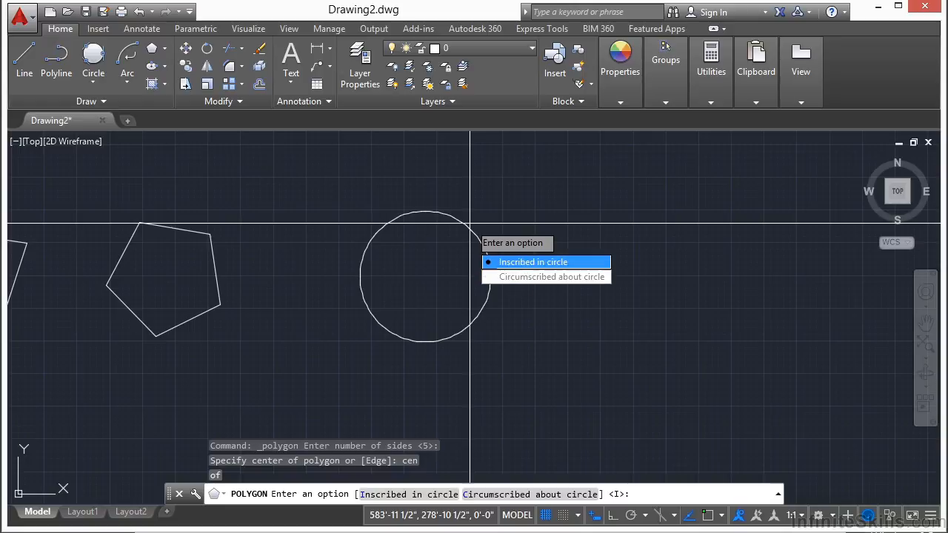
click(529, 264)
scroll(454, 244, up, 3)
scroll(474, 252, down, 1)
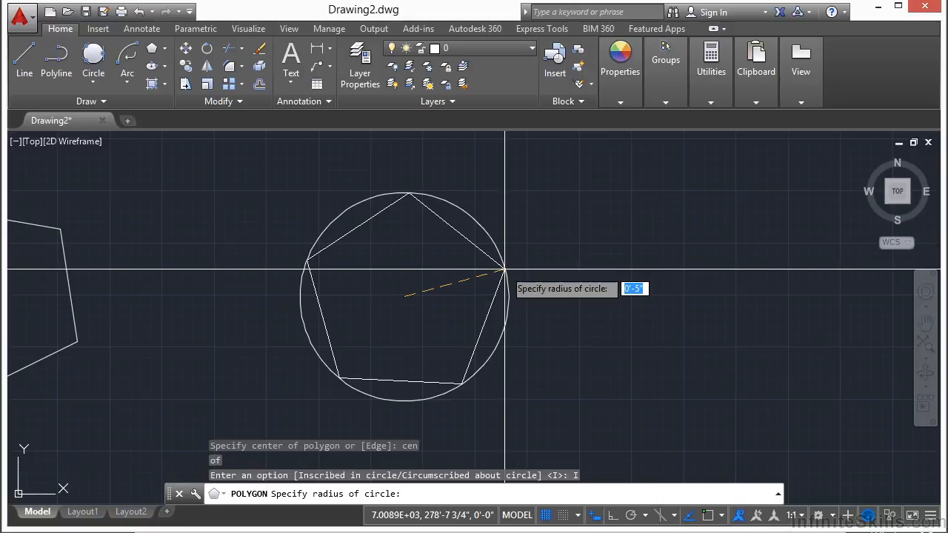
text(5)
key(Return)
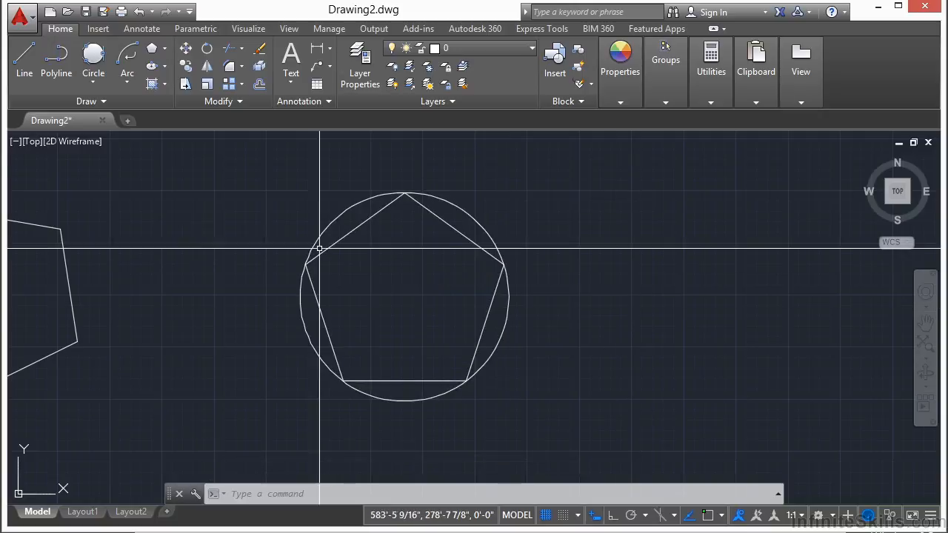
Draw another five-sided polygon centered on the same circle, using the circumscribed option with a radius of 5.
click(152, 48)
key(Return)
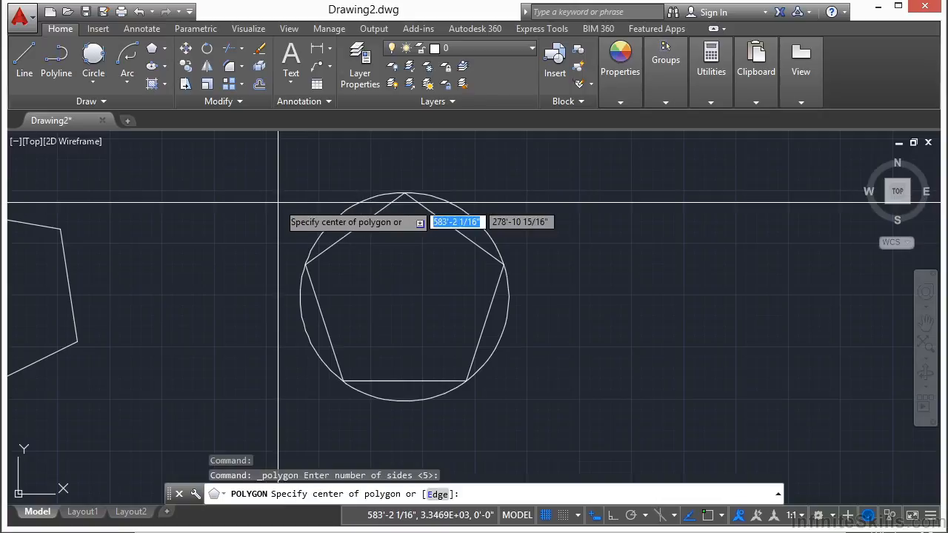
text(cen)
key(Return)
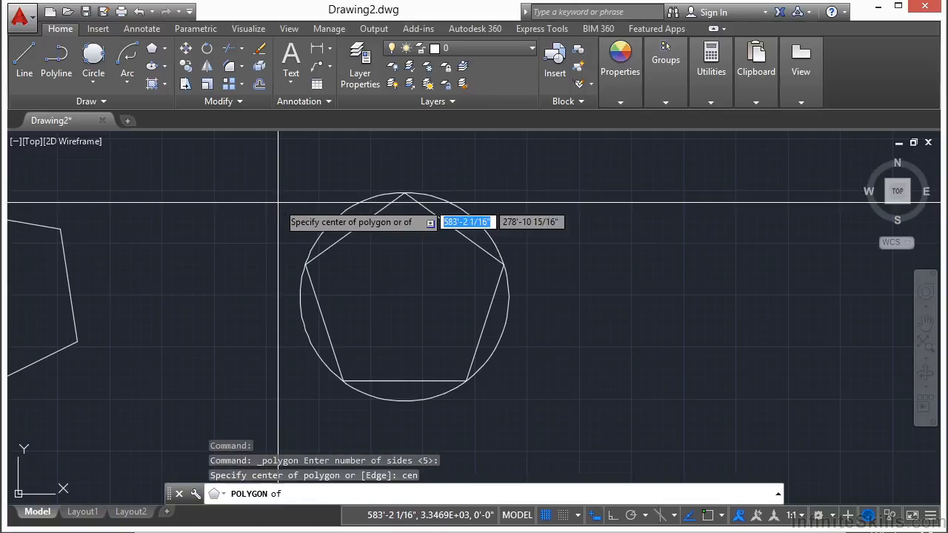
click(324, 225)
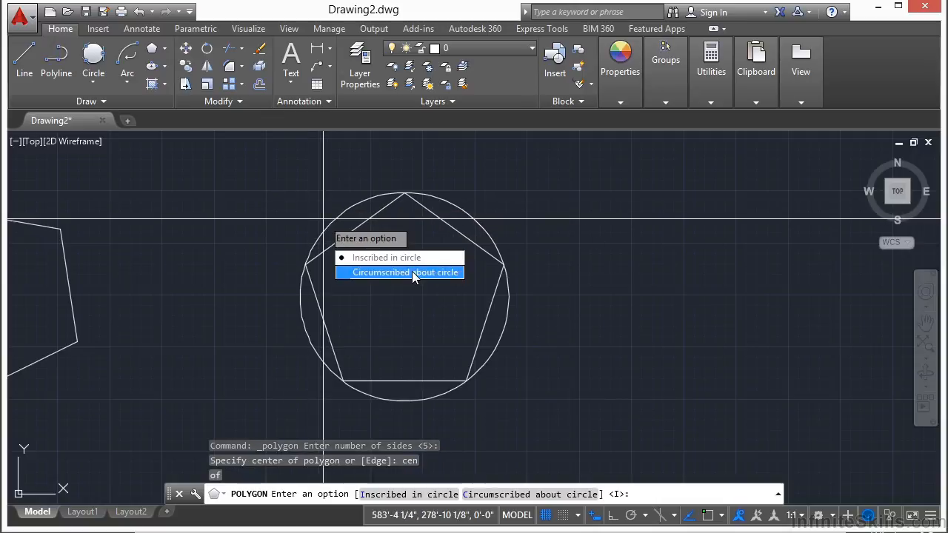
click(437, 274)
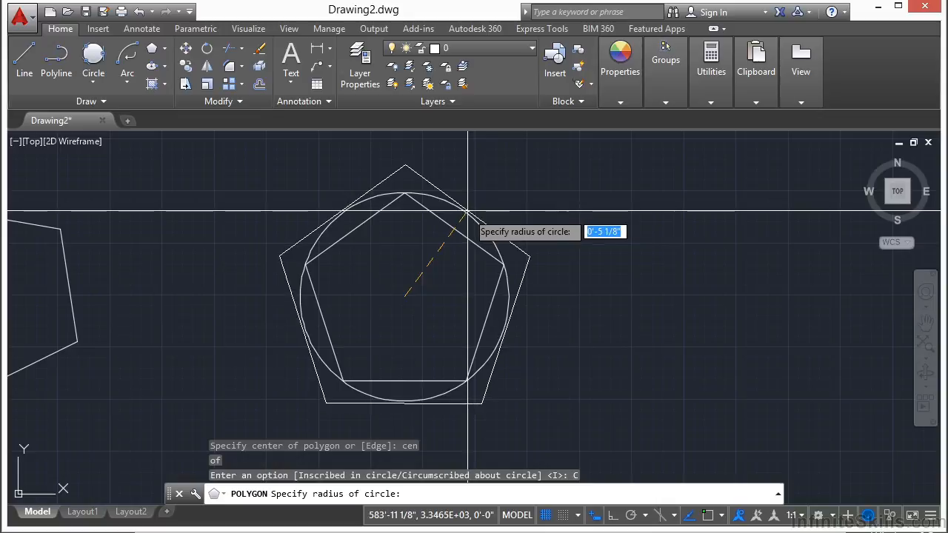
text(5)
key(Return)
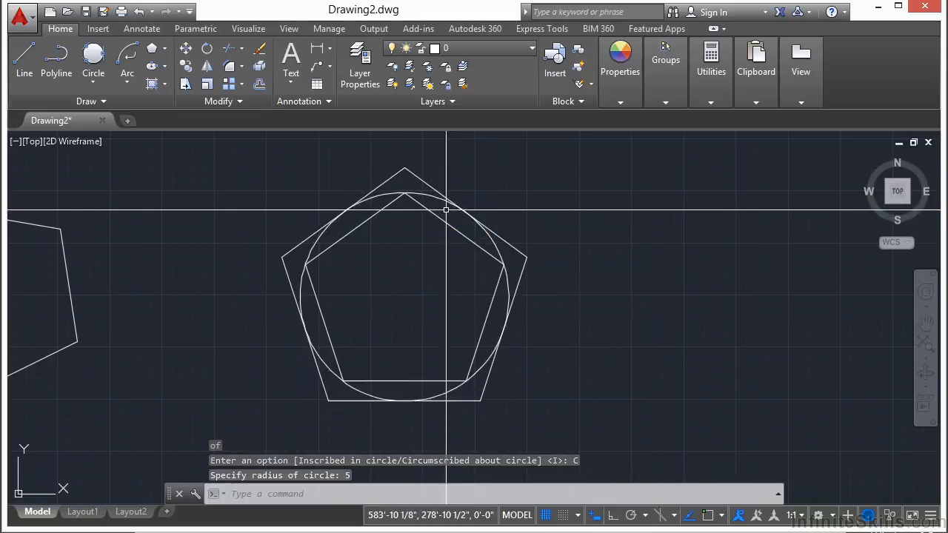